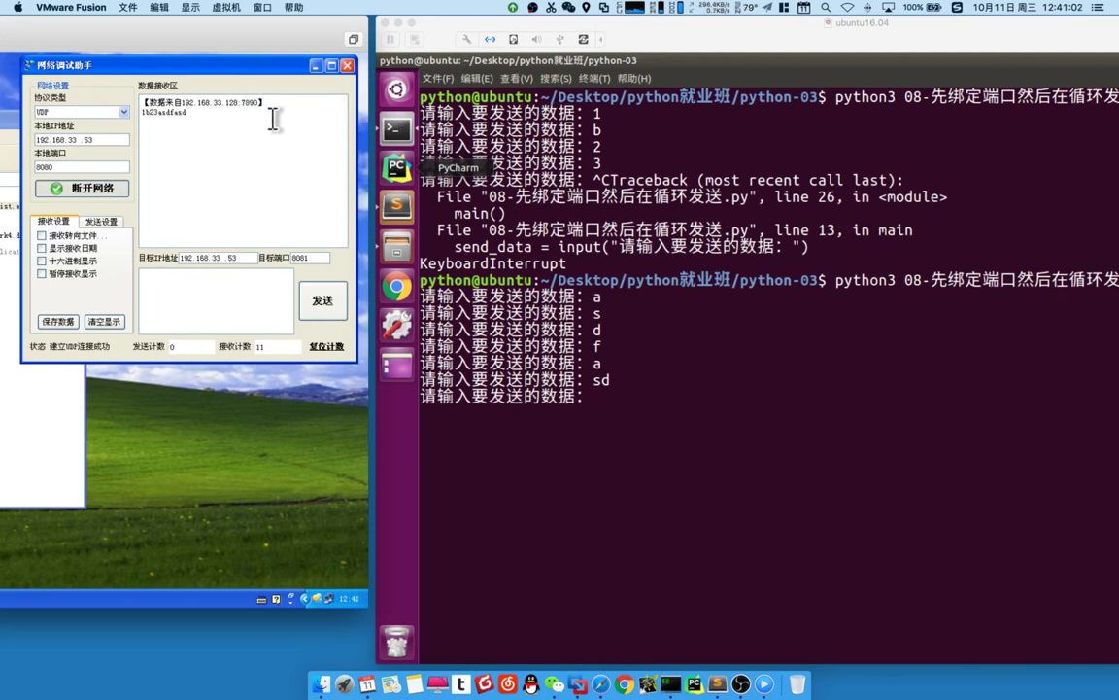
# Interrupt the running Python sending script in the Ubuntu terminal and clear the terminal screen
pyautogui.click(432, 152)
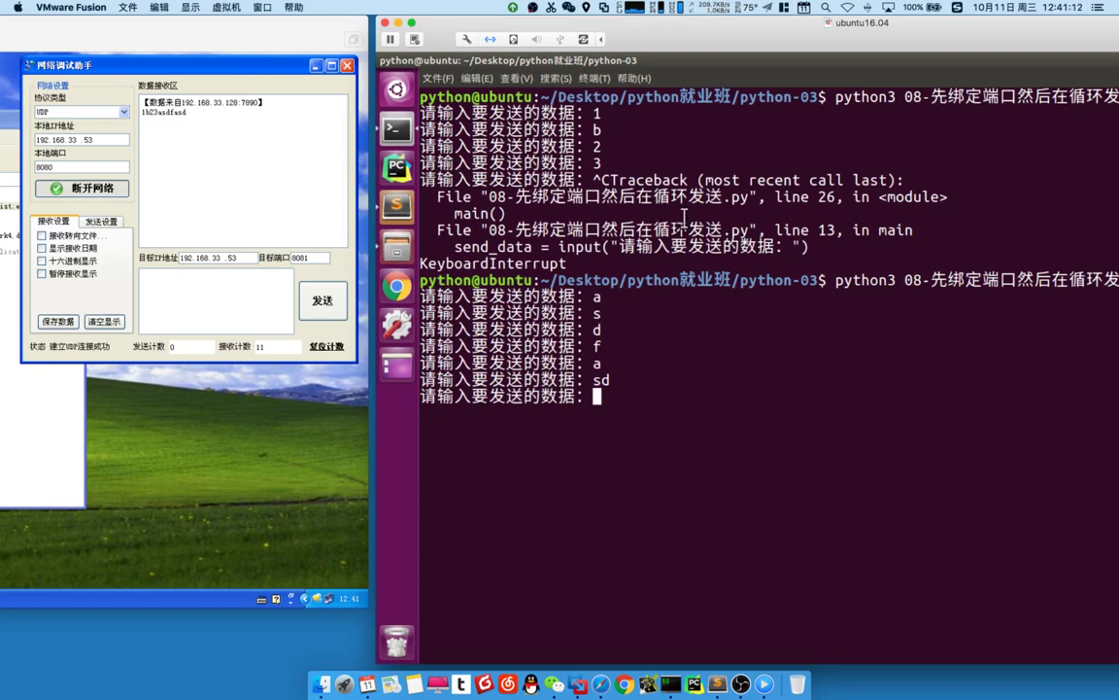
pyautogui.hotkey('ctrl', 'c')
pyautogui.hotkey('ctrl', 'c')
pyautogui.hotkey('ctrl', 'c')
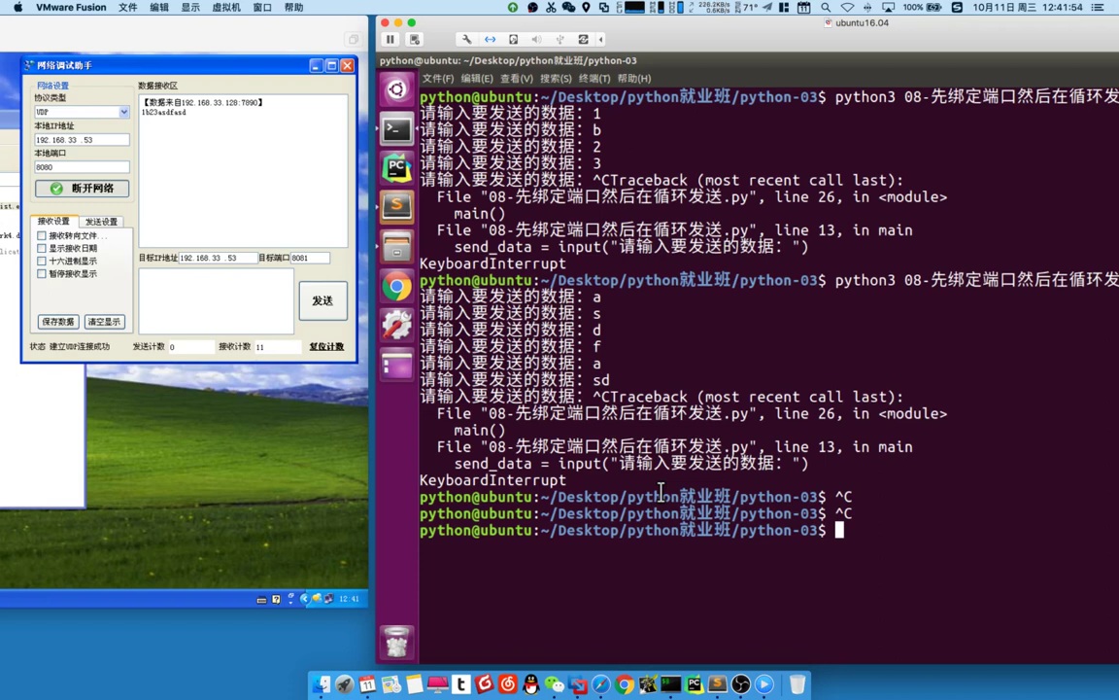
pyautogui.write('clear')
pyautogui.press('Return')
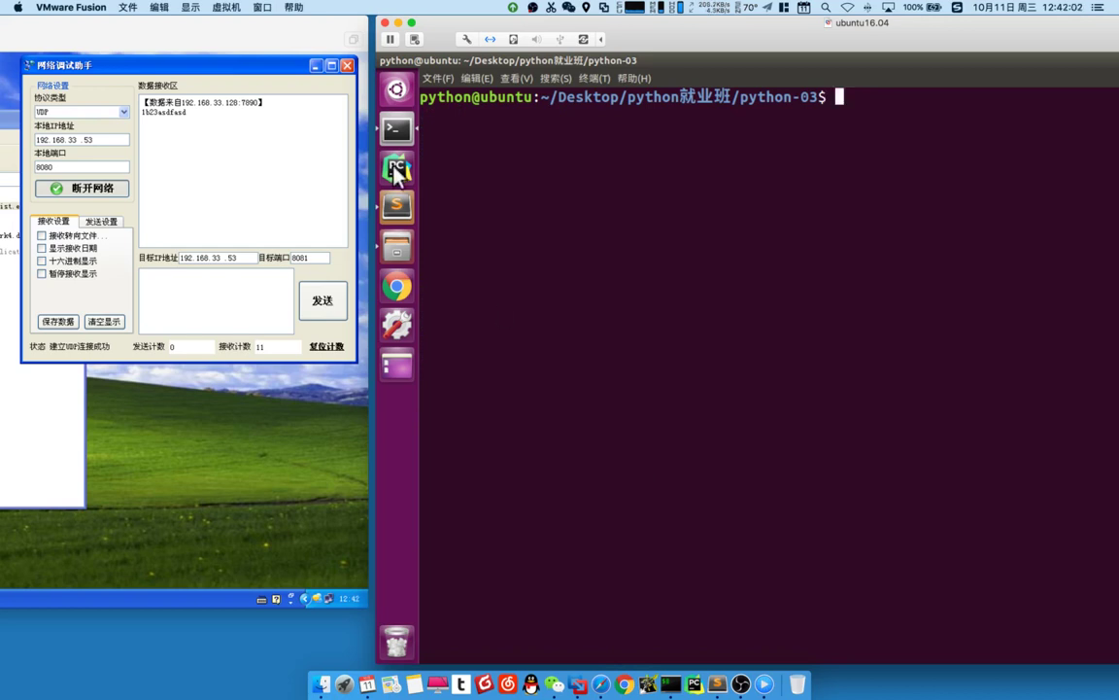
# Switch to the Windows XP virtual machine and exit the FeiQ messenger running in its system tray
pyautogui.doubleClick(326, 25)
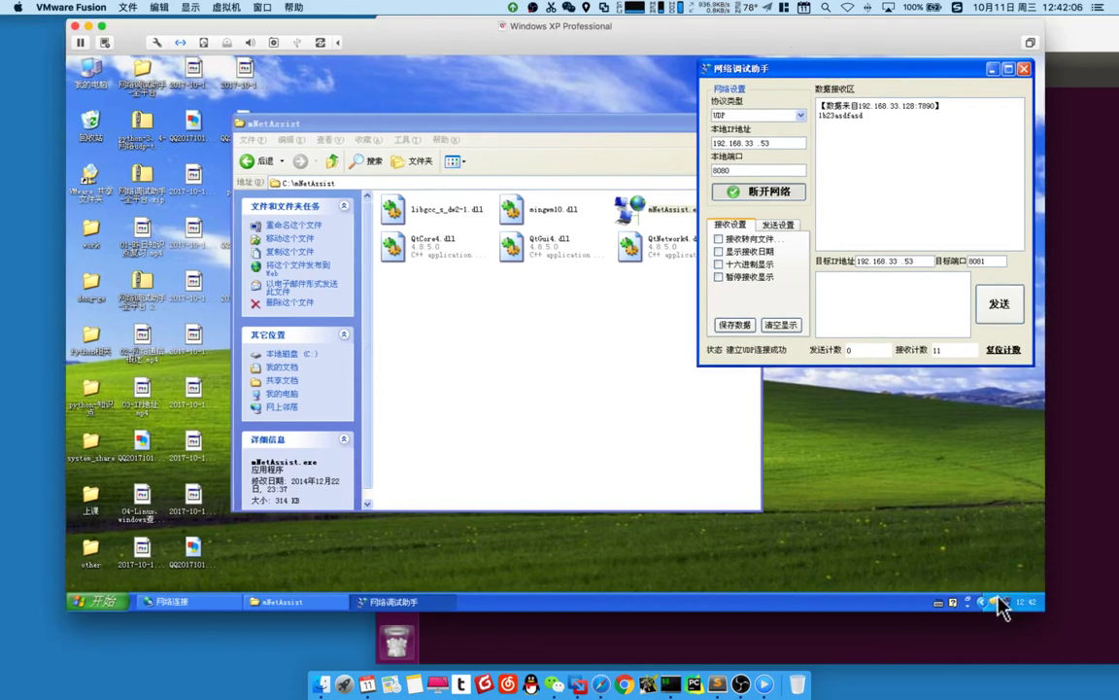
pyautogui.rightClick(1002, 604)
pyautogui.click(989, 592)
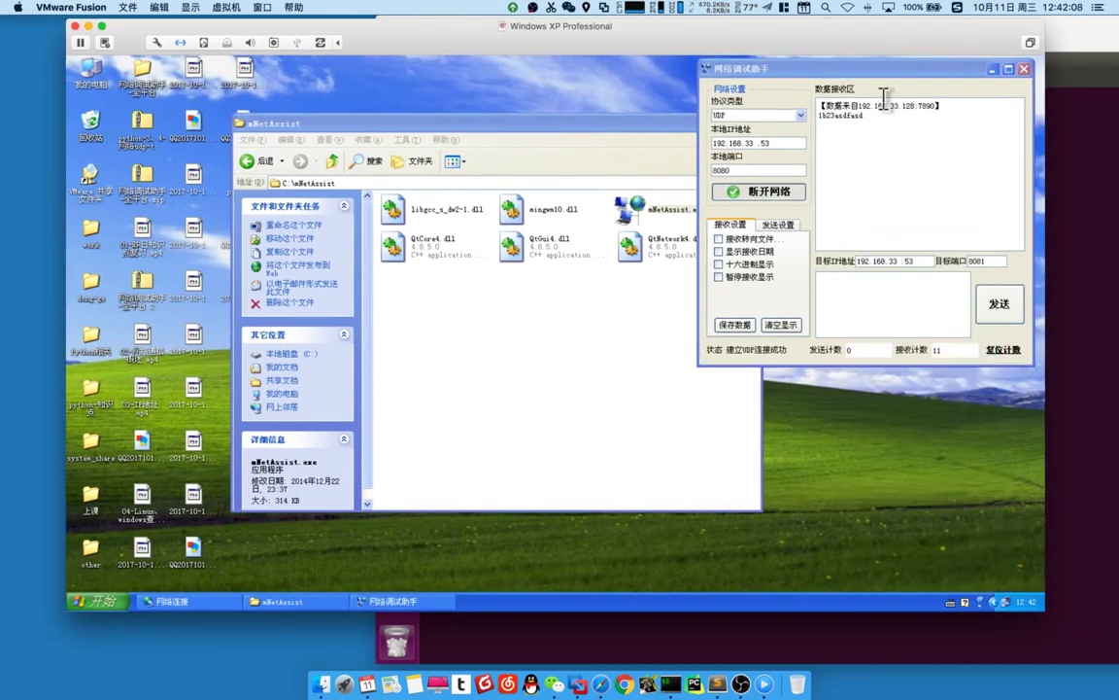
# Disconnect the network debugging assistant, set its local port to 2425, and reconnect it over UDP
pyautogui.moveTo(884, 82); pyautogui.dragTo(699, 118)
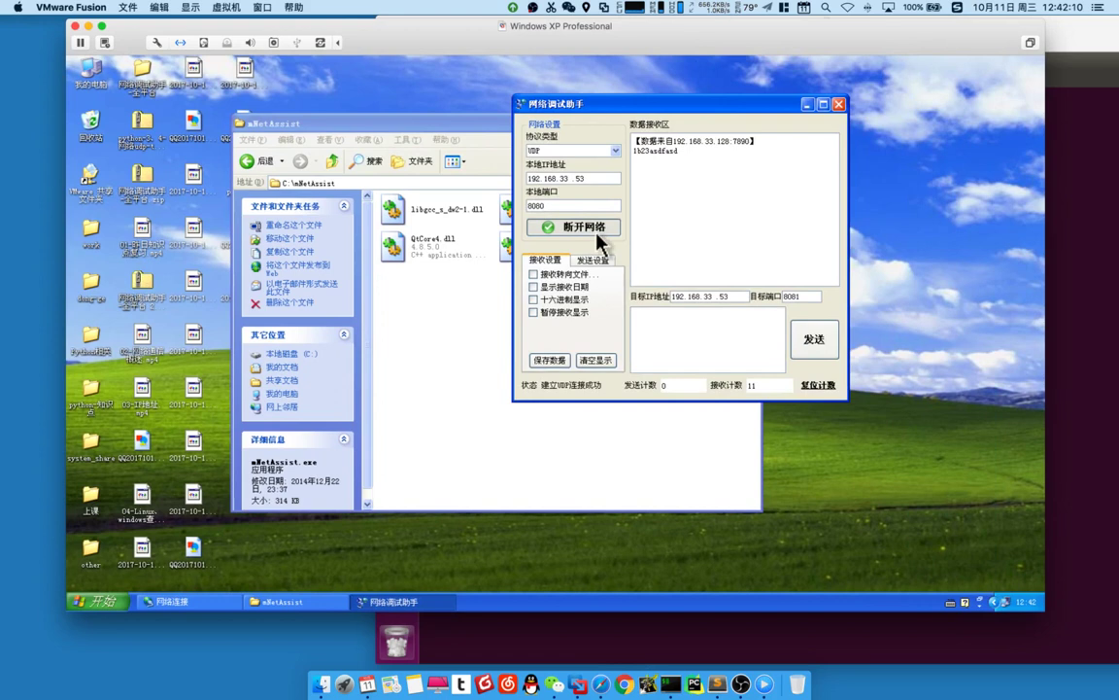
pyautogui.click(594, 227)
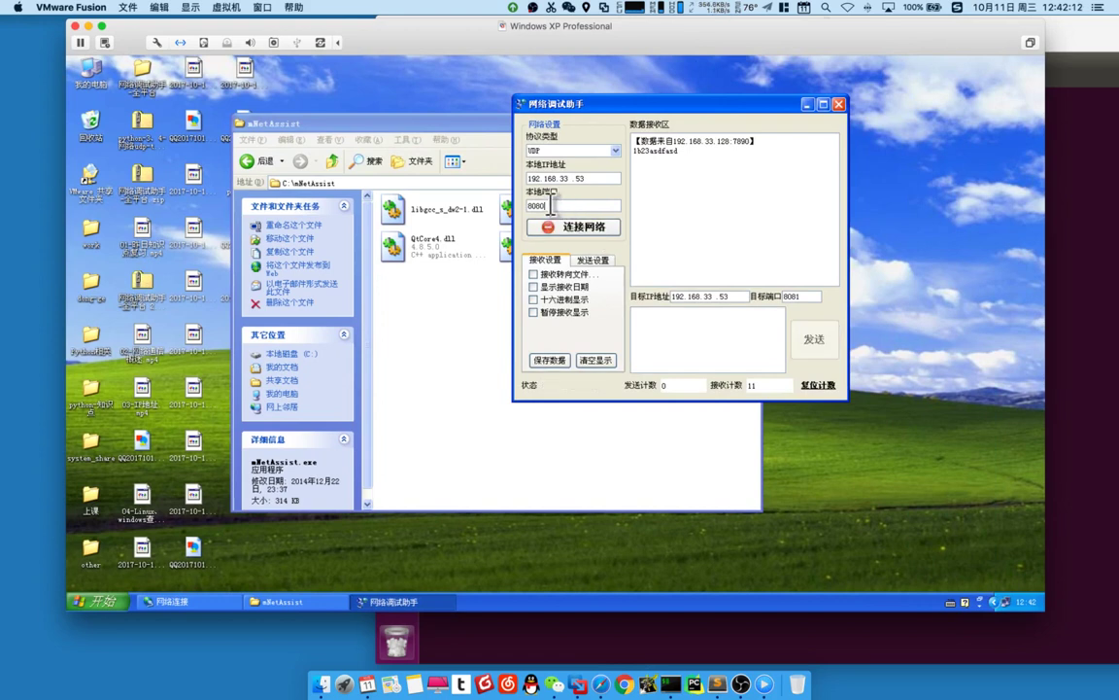
pyautogui.write('2425')
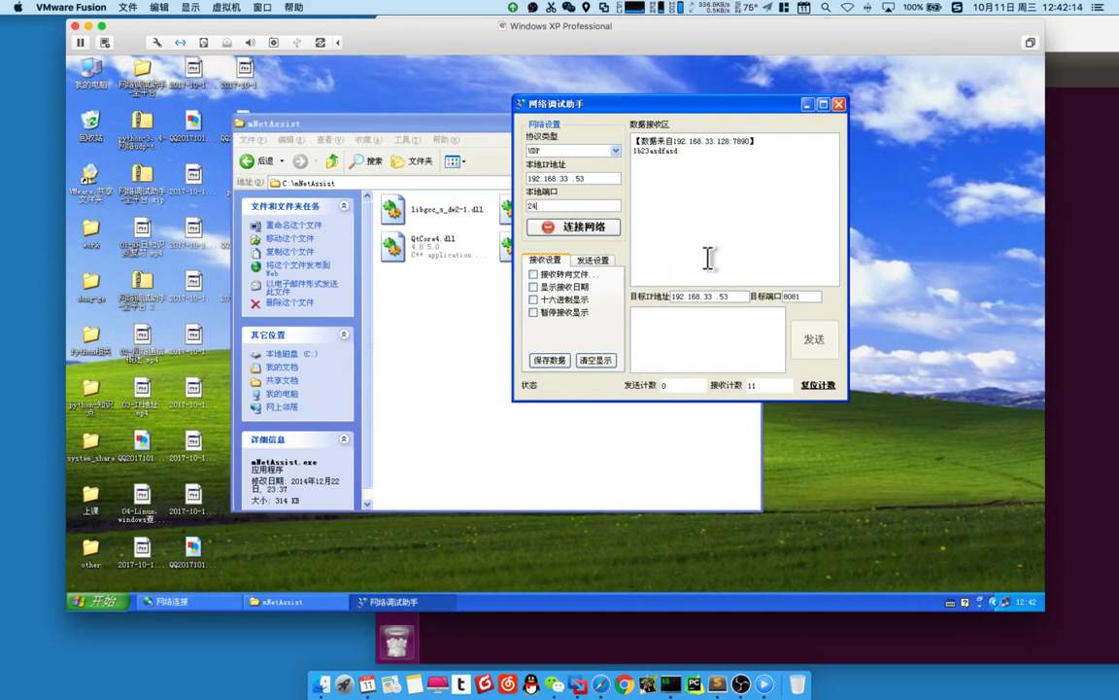
pyautogui.click(577, 233)
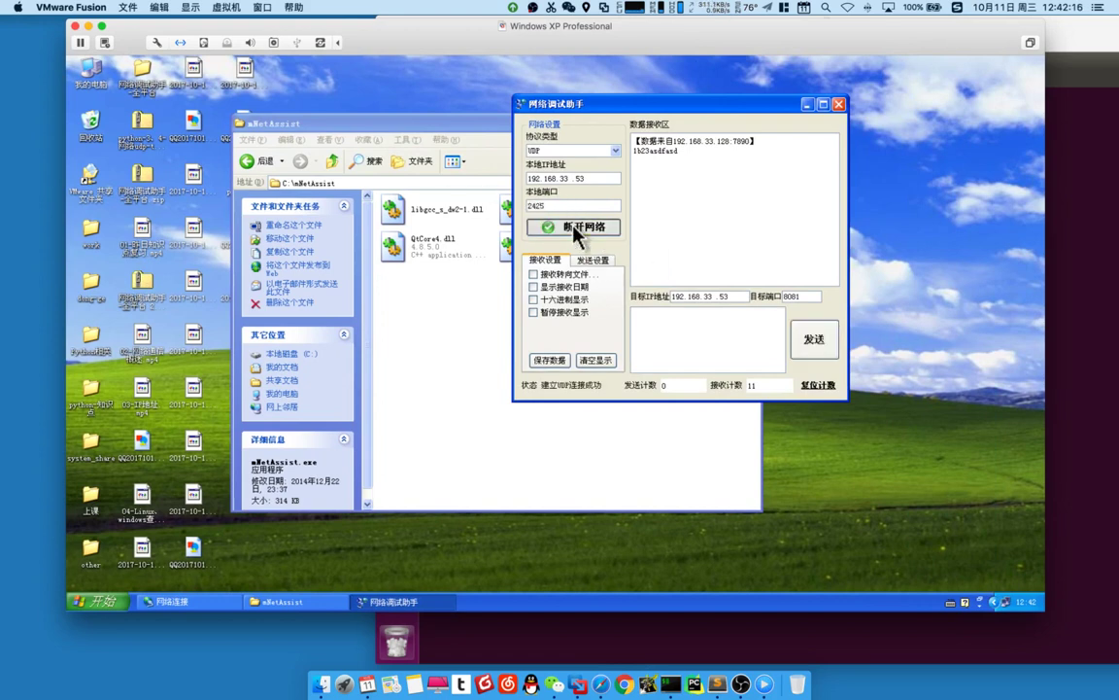
# Minimize the mNetAssist folder and start FeiQ.exe from local disk C:, minimizing that folder window as well
pyautogui.moveTo(615, 105); pyautogui.dragTo(745, 82)
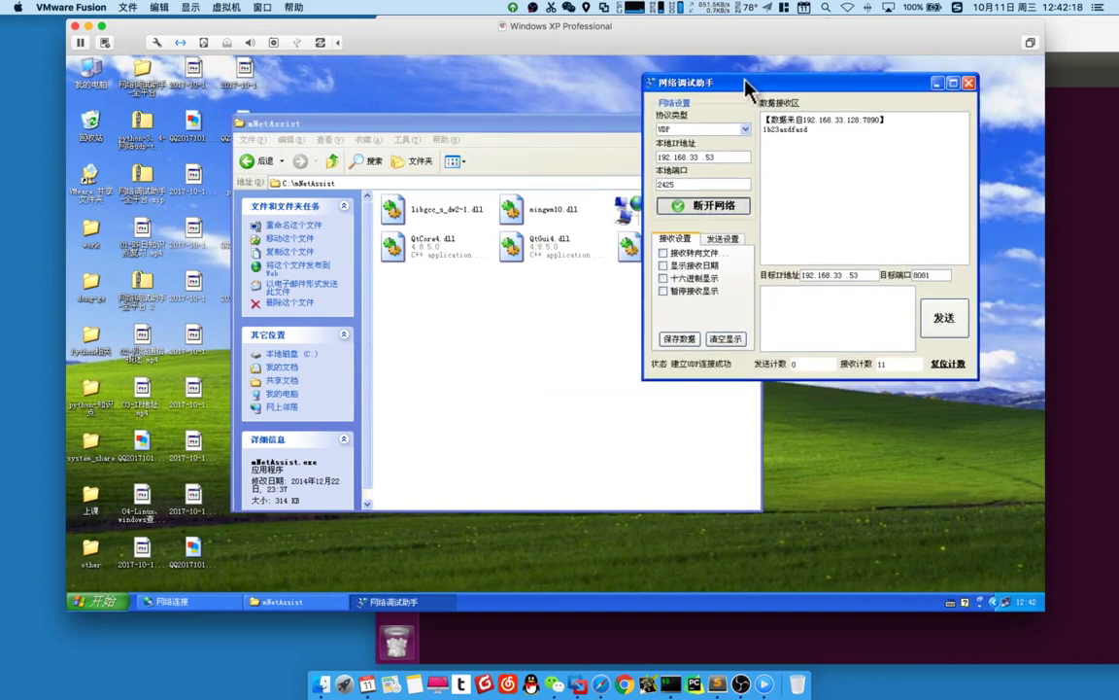
pyautogui.moveTo(547, 123); pyautogui.dragTo(454, 145)
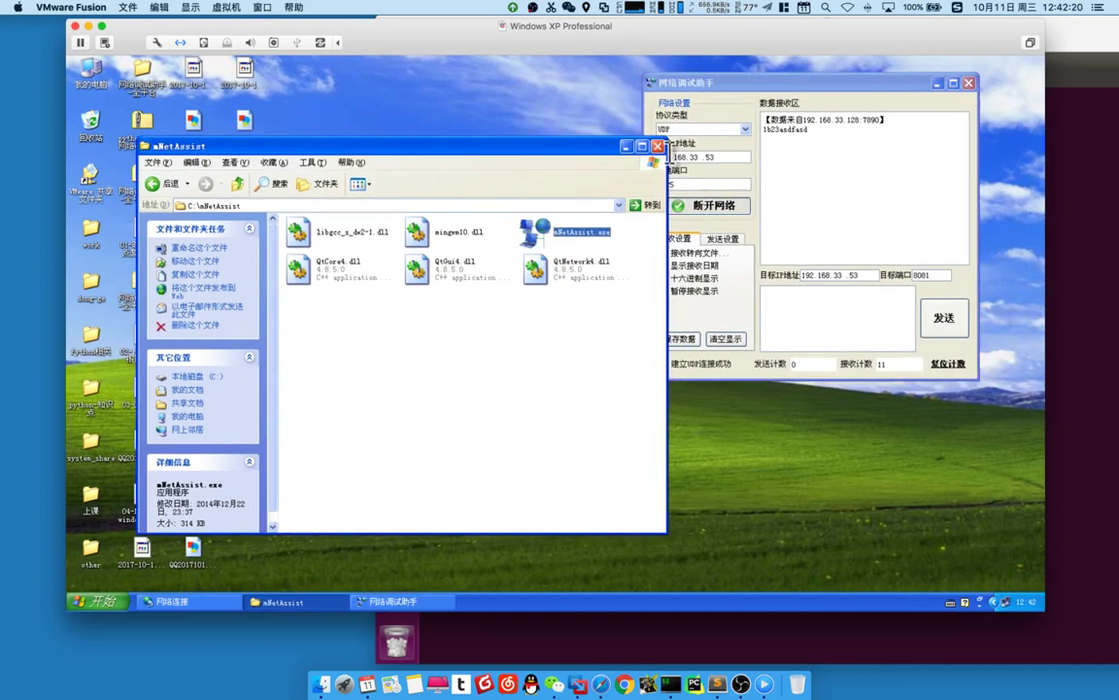
pyautogui.click(625, 146)
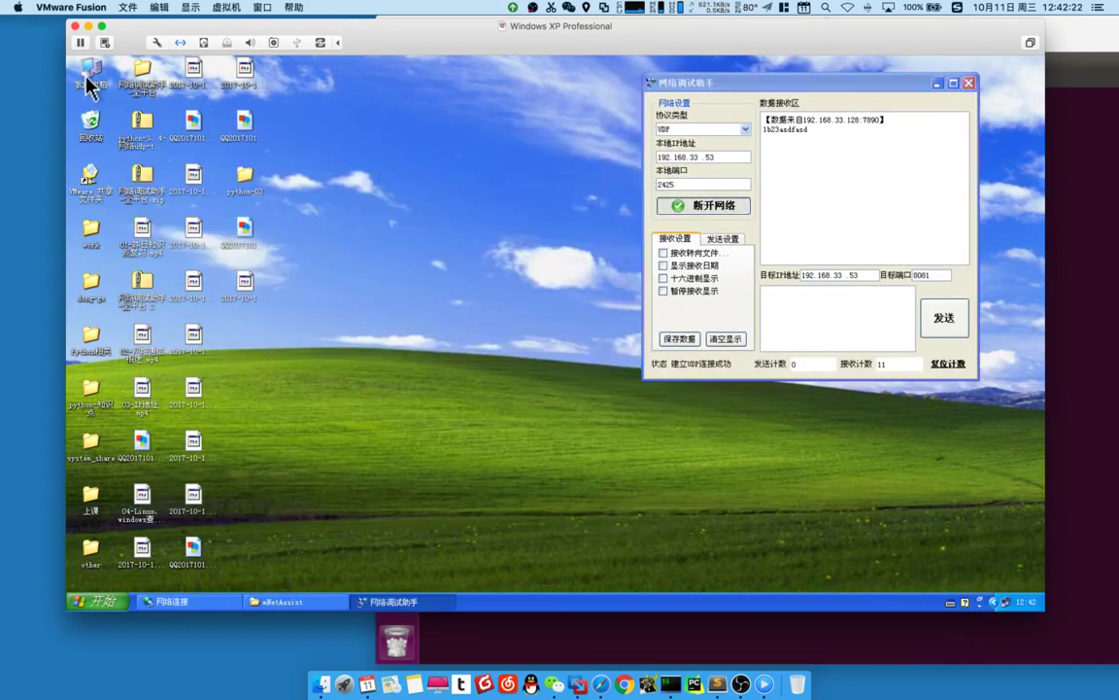
pyautogui.doubleClick(90, 75)
pyautogui.doubleClick(415, 209)
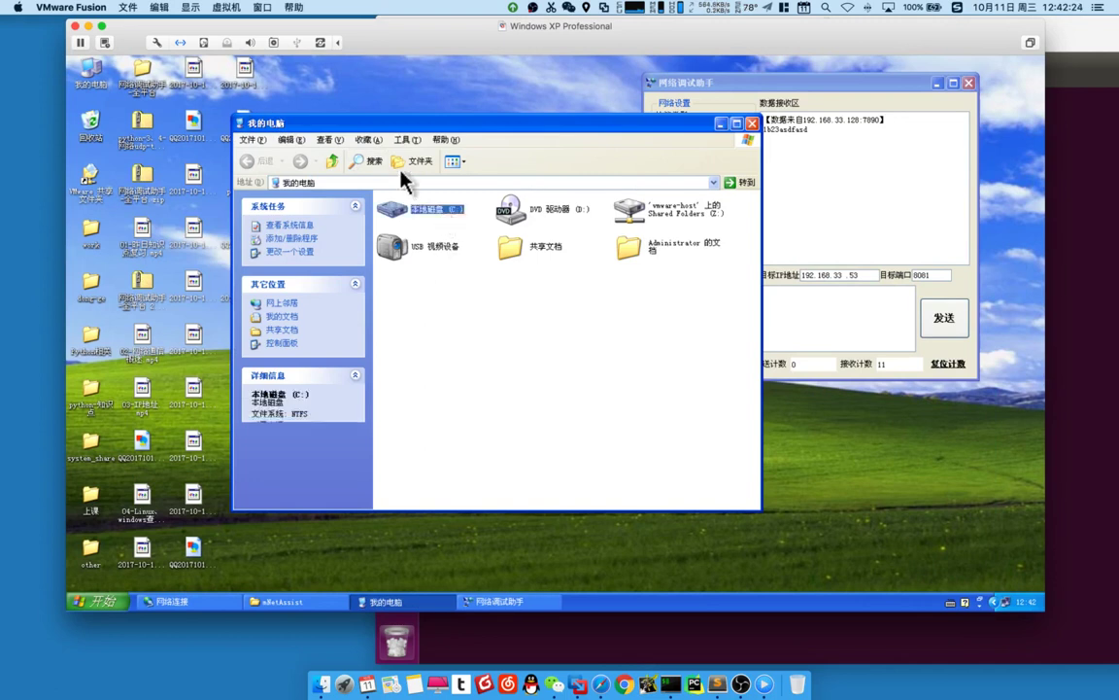
pyautogui.doubleClick(428, 284)
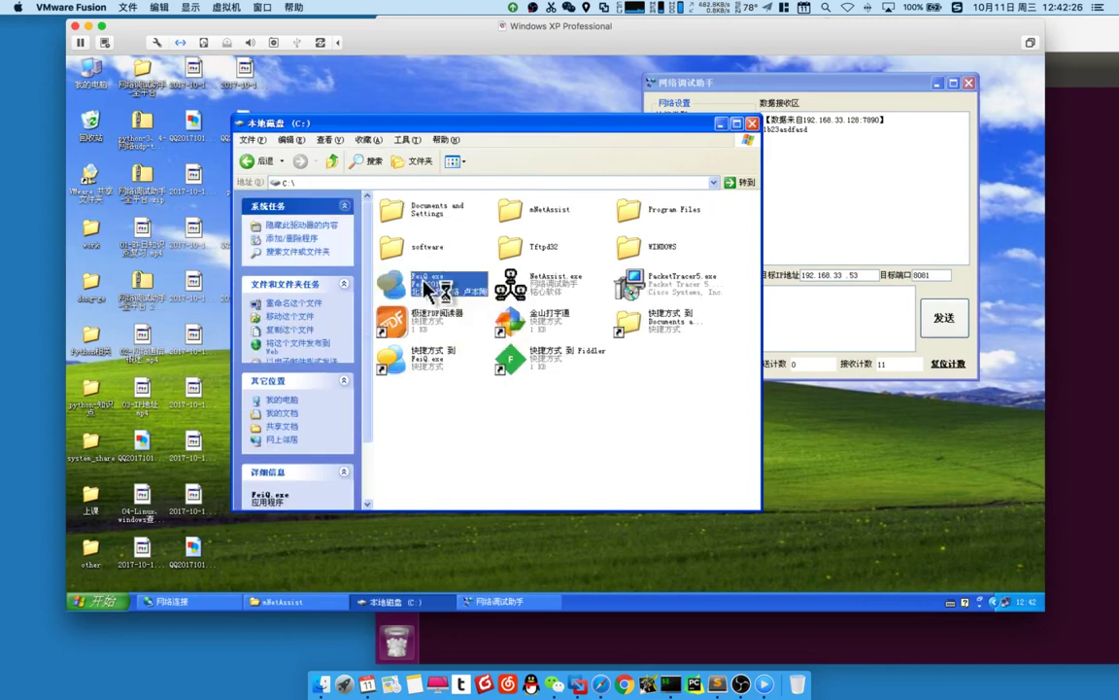
pyautogui.click(720, 123)
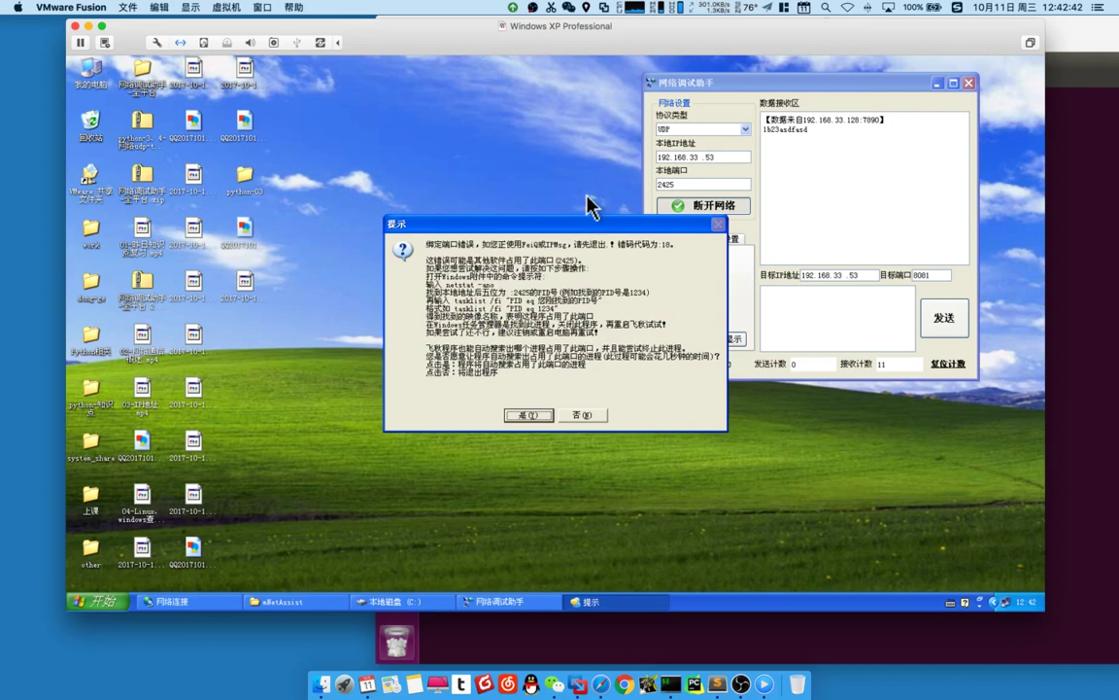
# Place FeiQ's port-binding error prompt beside the network debugging assistant to compare the port number in both
pyautogui.moveTo(600, 229); pyautogui.dragTo(468, 184)
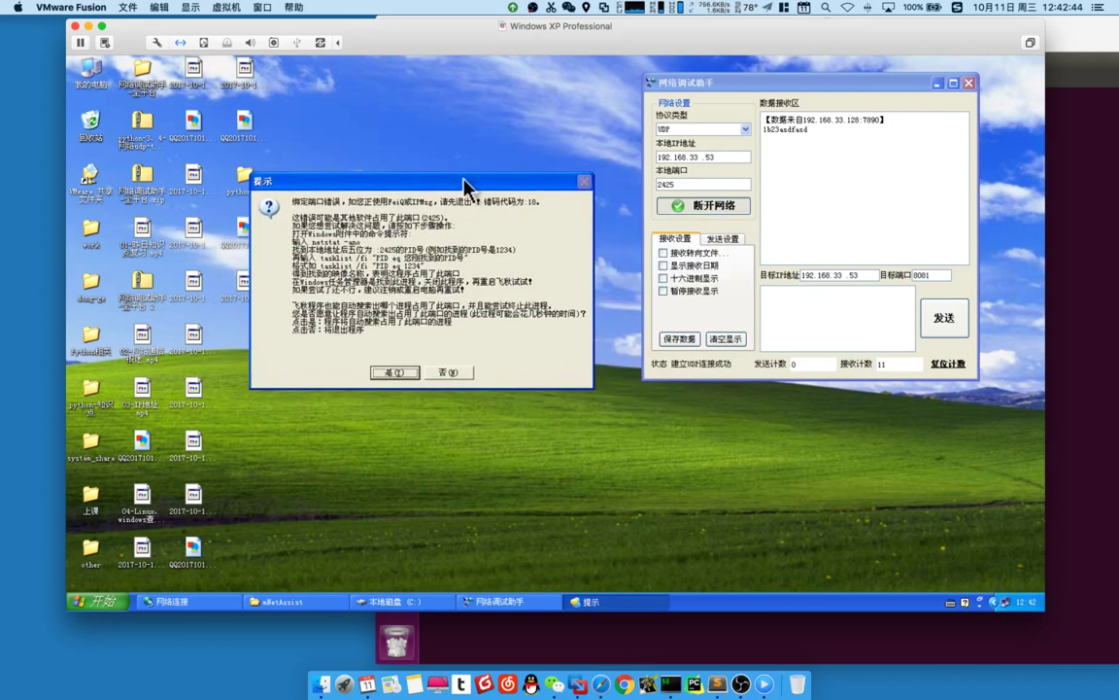
pyautogui.moveTo(770, 83)
pyautogui.mouseDown()
pyautogui.moveTo(832, 89)
pyautogui.moveTo(780, 90)
pyautogui.mouseUp()
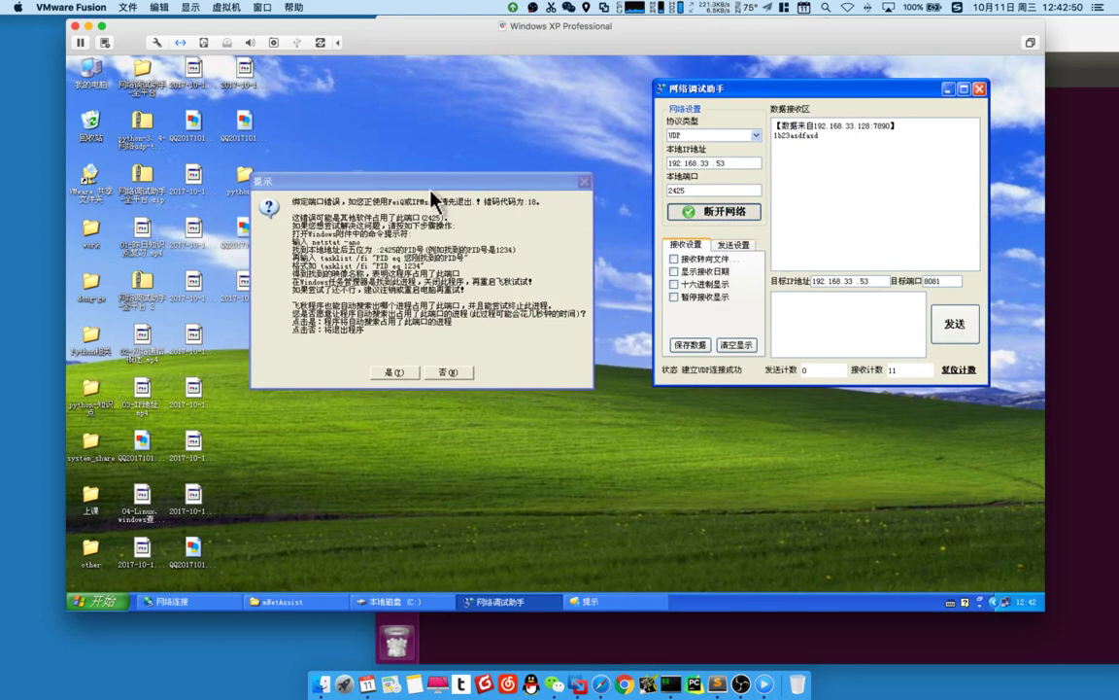
pyautogui.moveTo(430, 185); pyautogui.dragTo(475, 175)
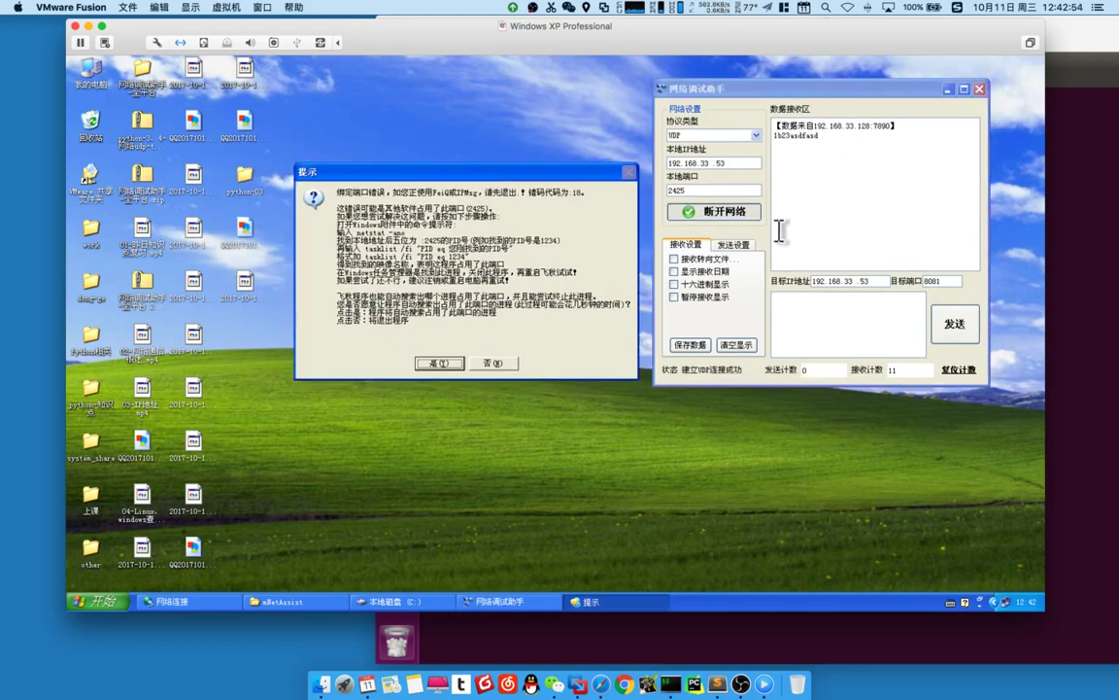
# Disconnect the network debugging assistant and let FeiQ search for the process occupying its port, dismissing the error dialogs
pyautogui.click(724, 213)
pyautogui.click(447, 362)
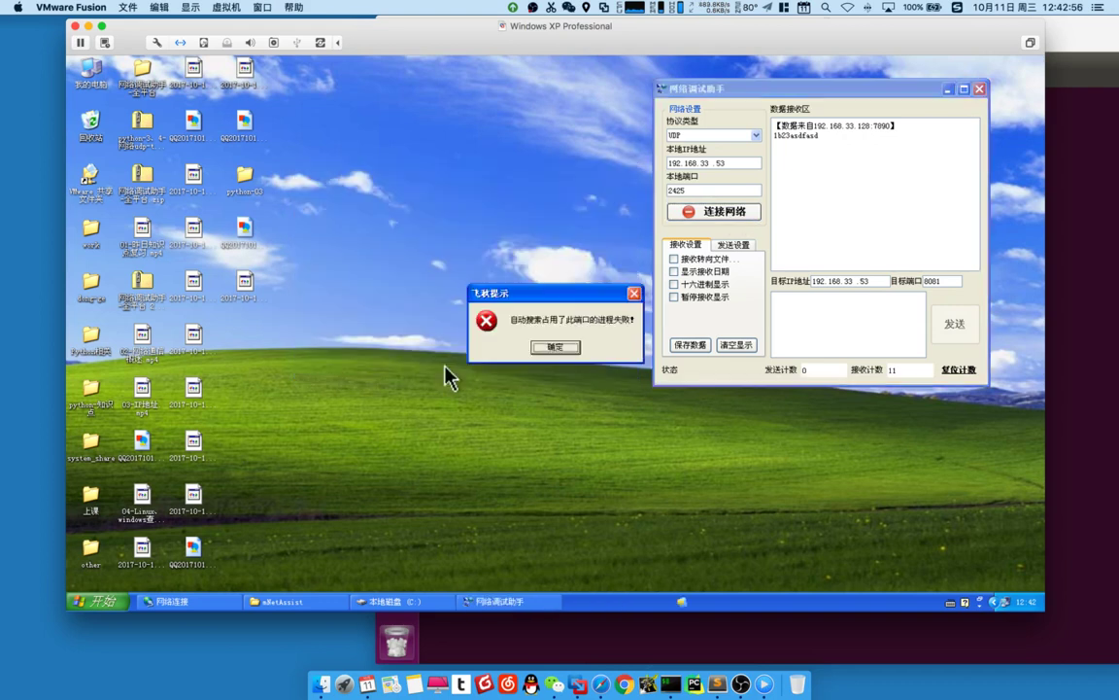
pyautogui.click(550, 348)
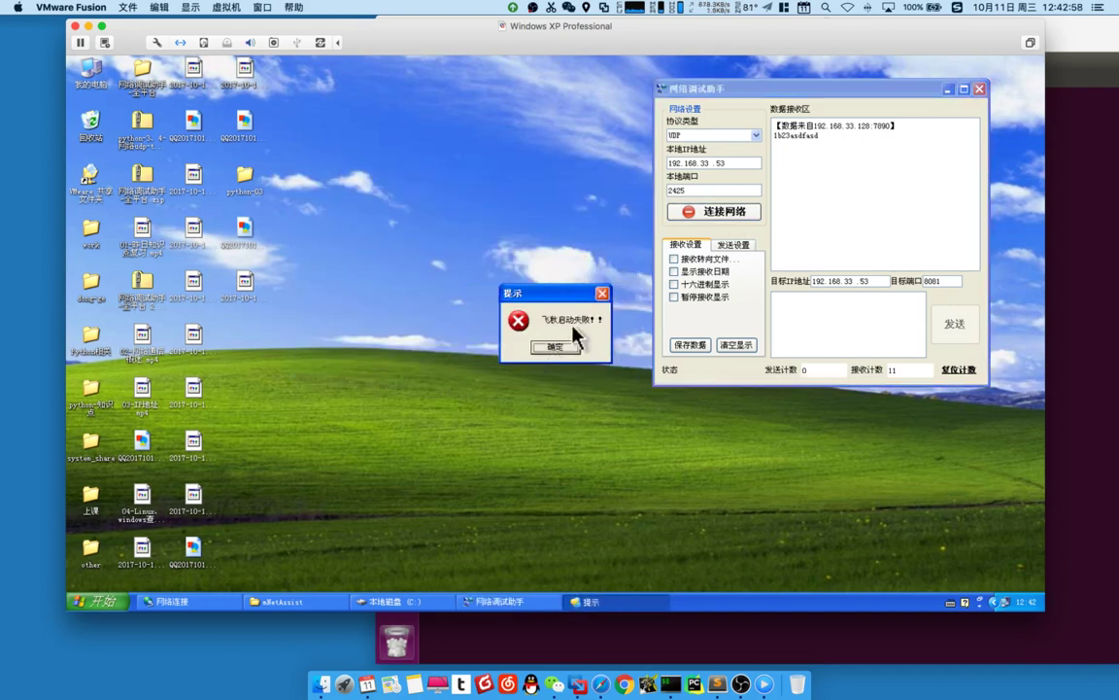
pyautogui.click(557, 347)
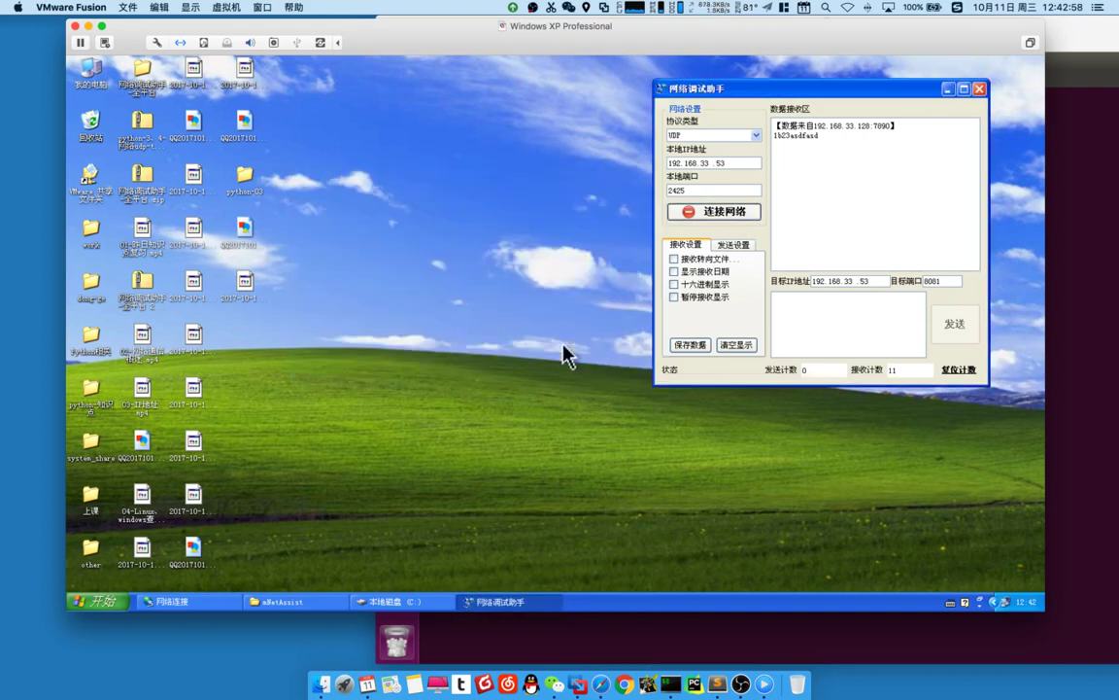
# Restart FeiQ.exe from local disk C: and close the folder window
pyautogui.click(392, 603)
pyautogui.doubleClick(411, 293)
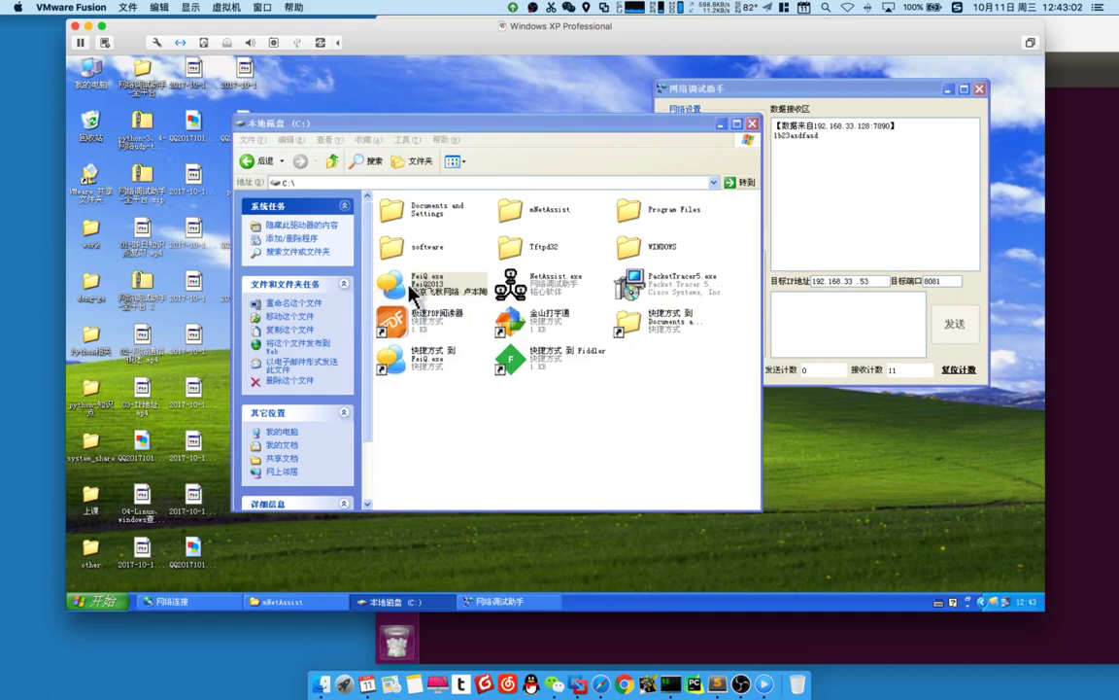
pyautogui.click(752, 123)
# Arrange the network debugging assistant at the middle of the XP desktop with the FeiQ window beside it
pyautogui.moveTo(763, 93); pyautogui.dragTo(416, 149)
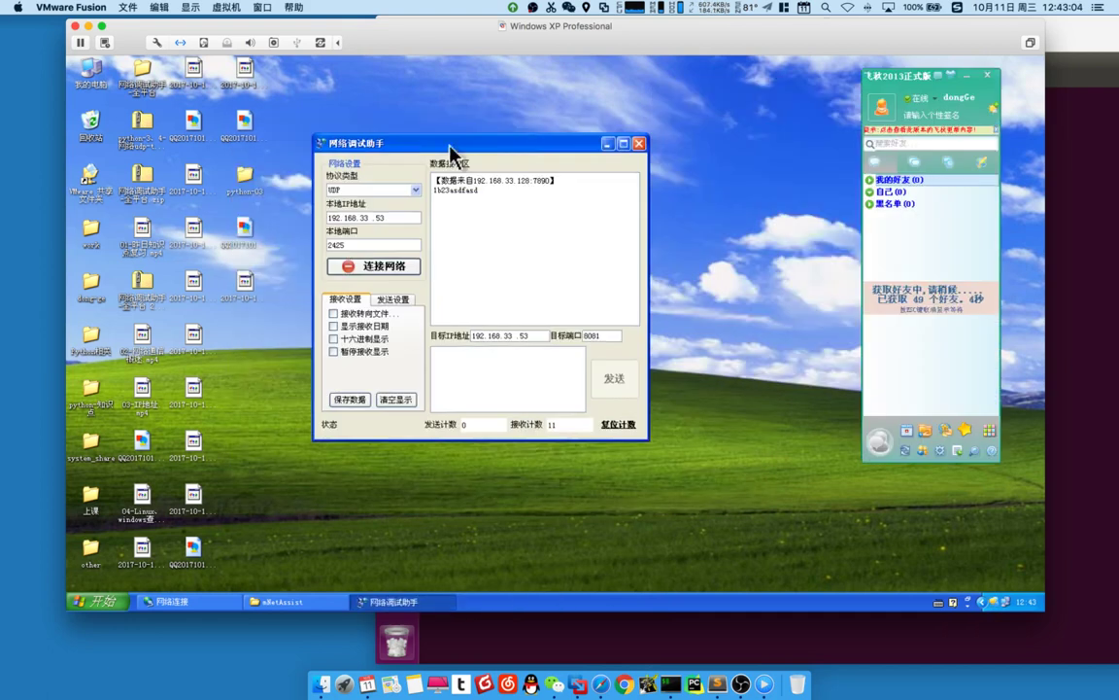
pyautogui.moveTo(924, 90); pyautogui.dragTo(911, 92)
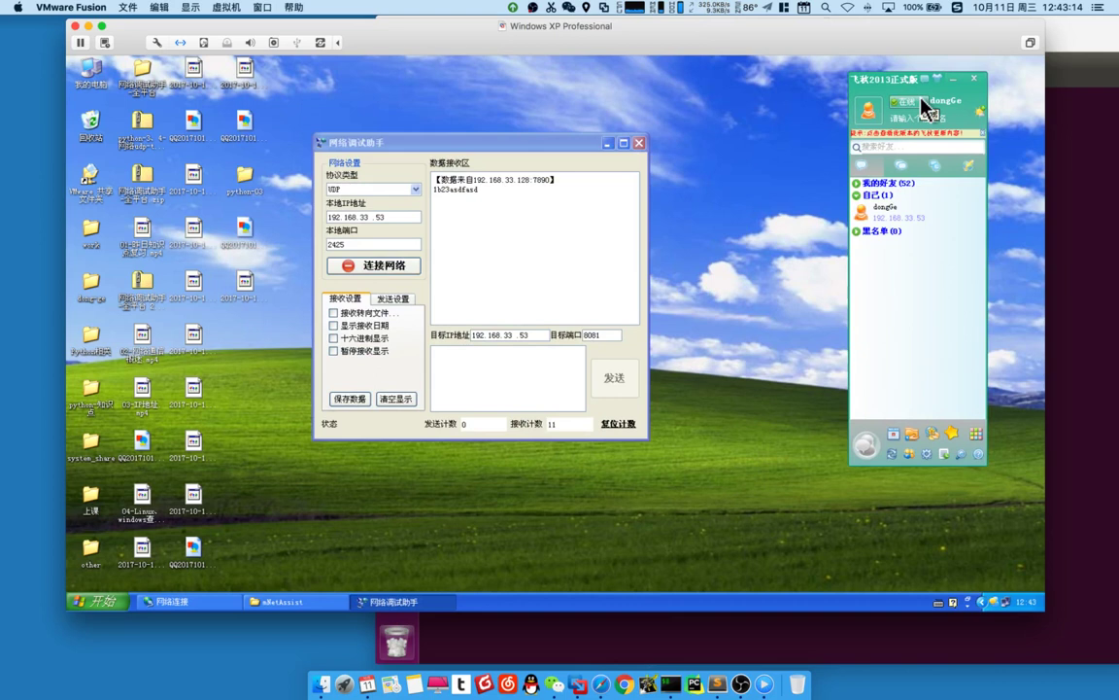
pyautogui.moveTo(506, 142); pyautogui.dragTo(587, 147)
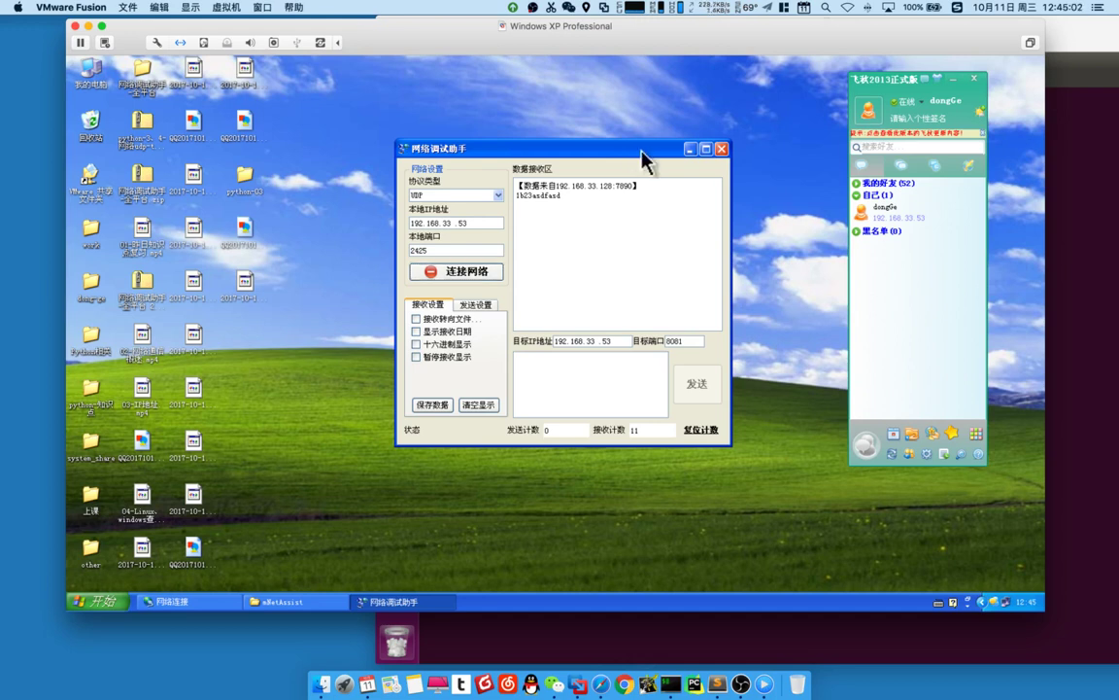
pyautogui.click(533, 8)
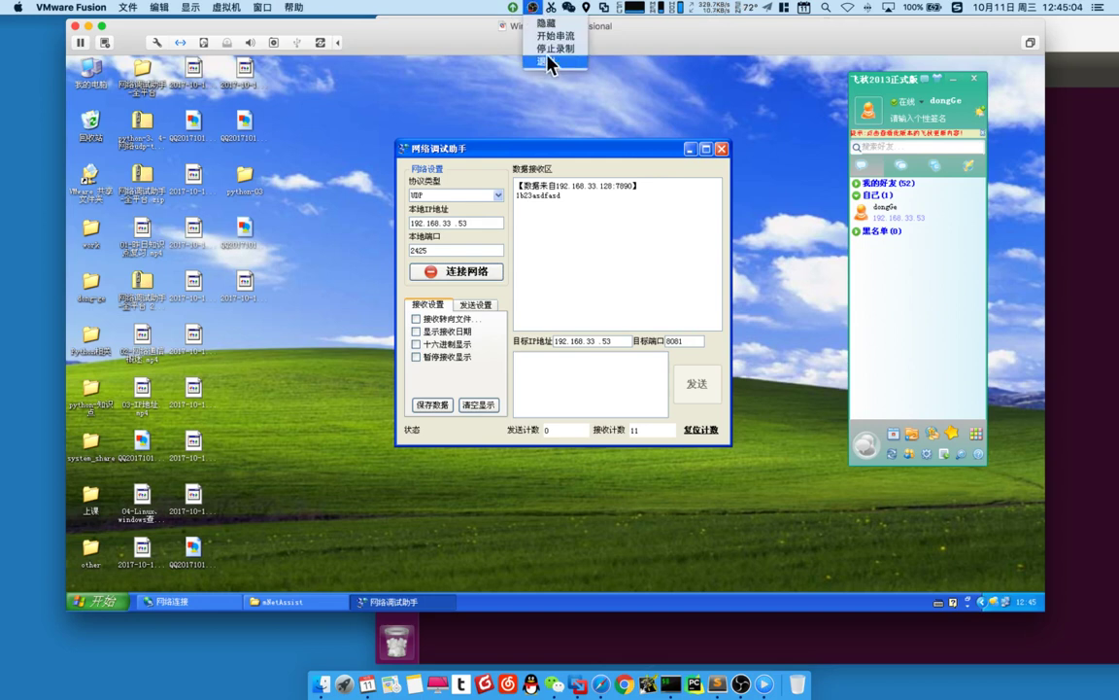